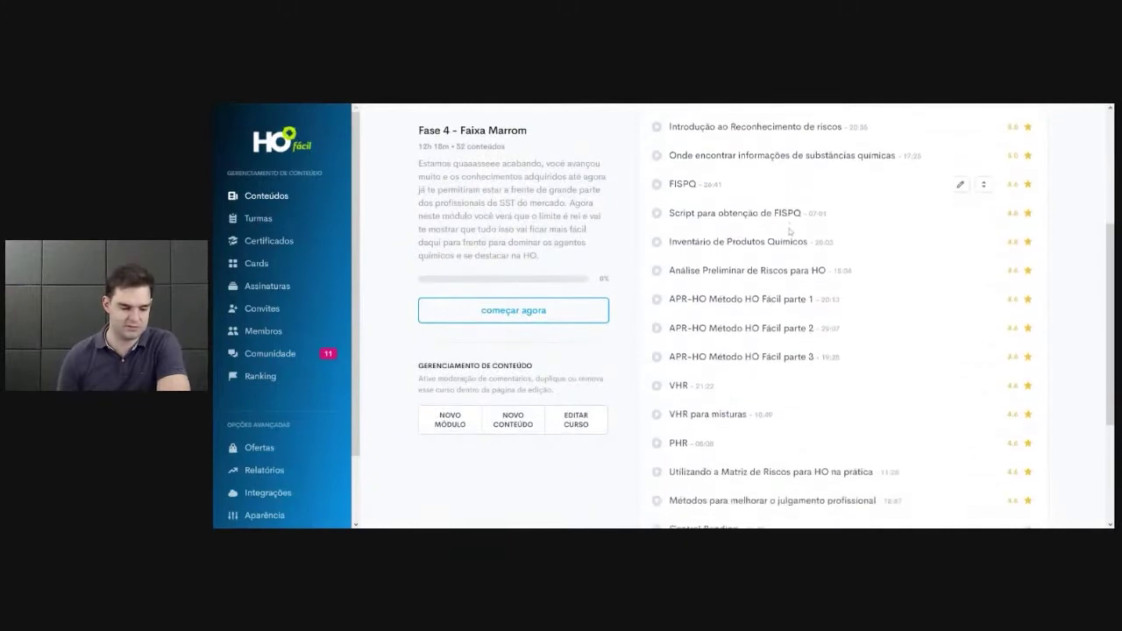
# Open the "VHR para misturas" lesson in the Fase 4 - Faixa Marrom course and go to the content below its video.
pyautogui.scroll(-1, 752, 273)
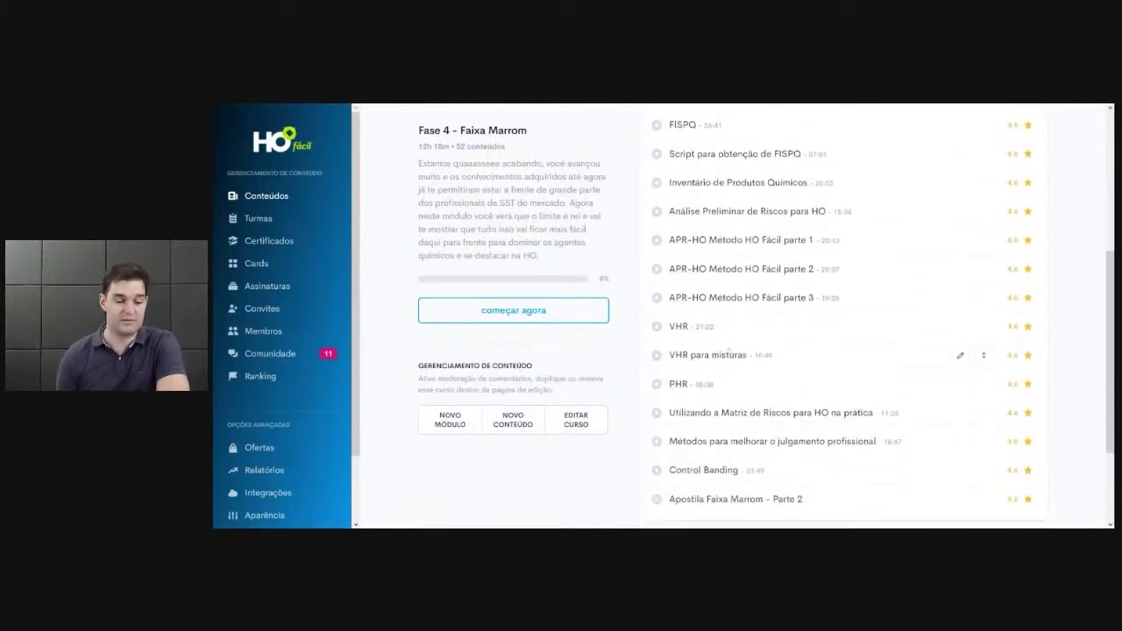
pyautogui.click(741, 359)
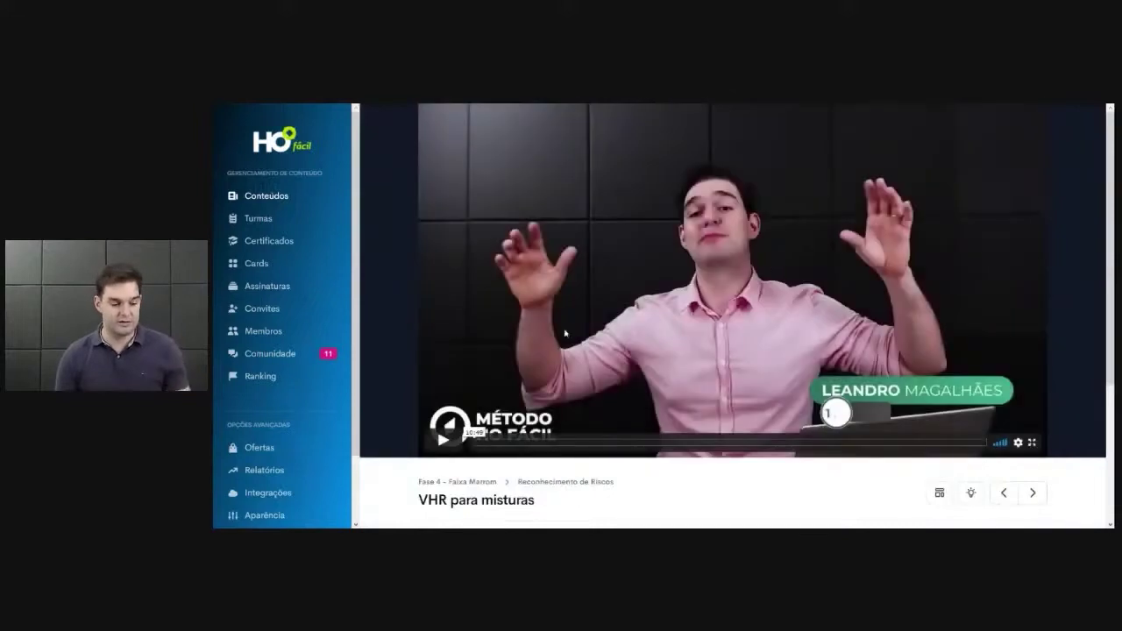
pyautogui.scroll(-2, 576, 336)
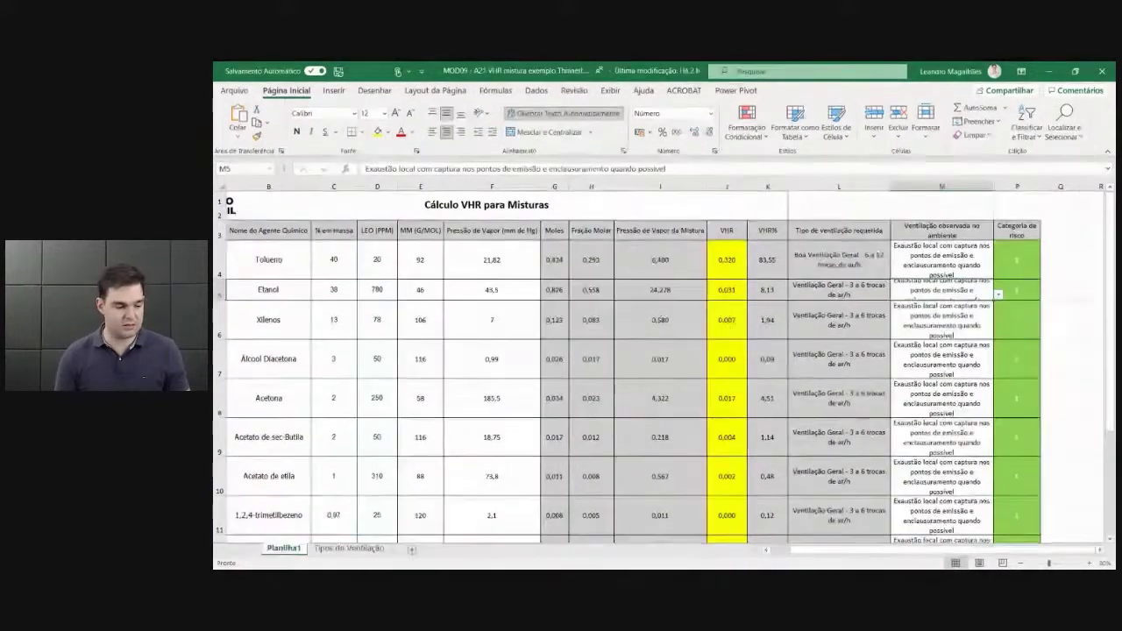
# Highlight the CAS numbers and chemical agent names of all mixture components in the VHR para Misturas sheet.
pyautogui.click(779, 552)
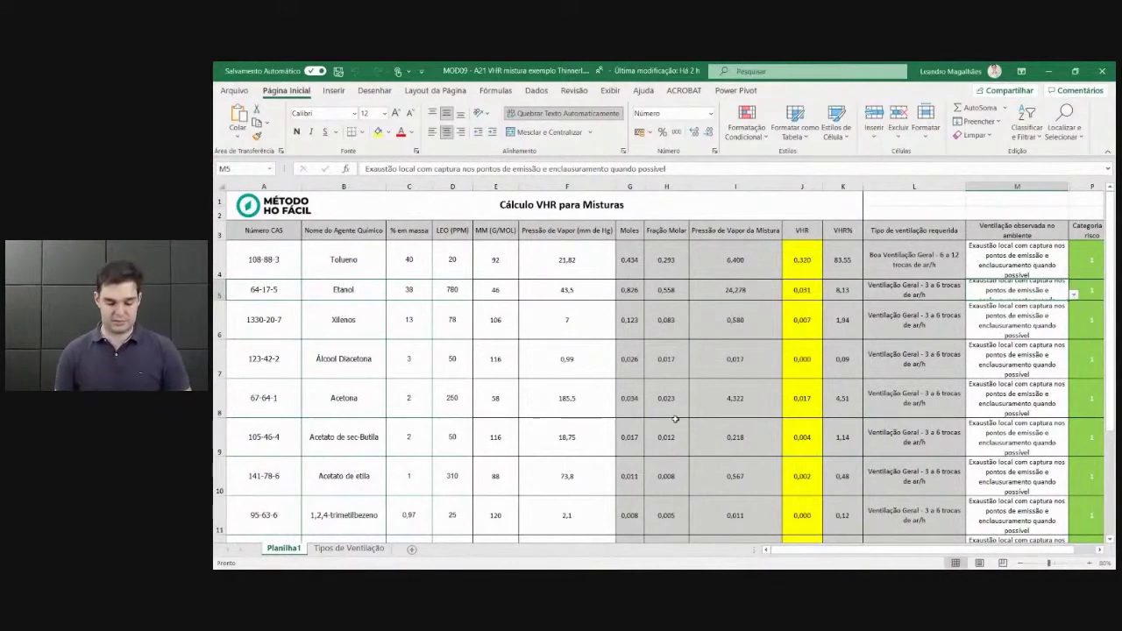
pyautogui.press('Left')
pyautogui.click(280, 256)
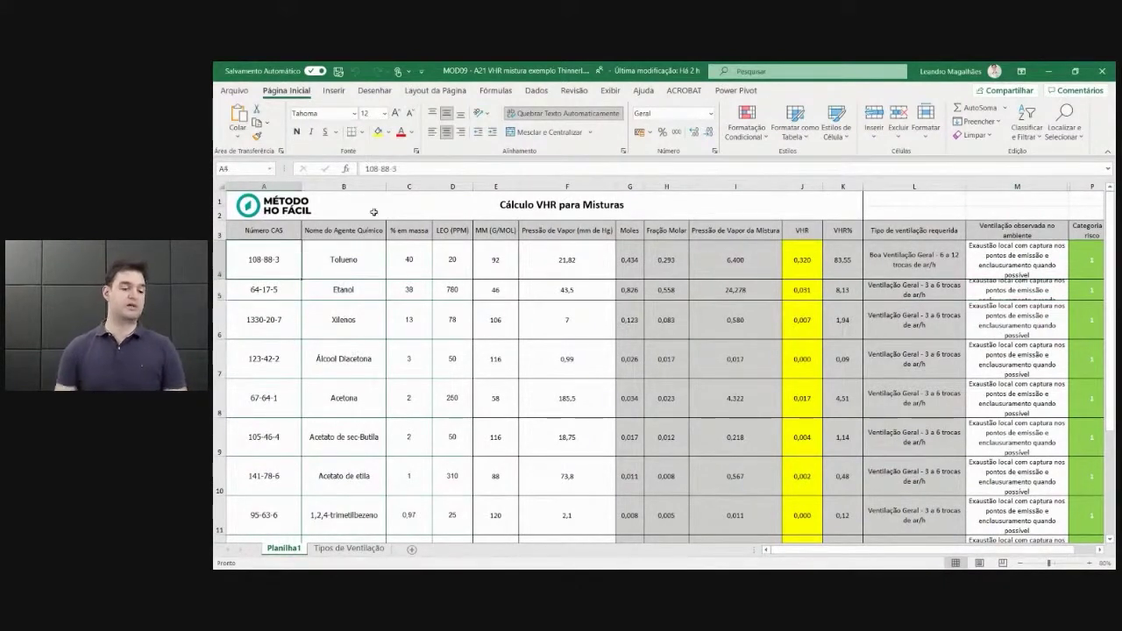
pyautogui.moveTo(343, 259); pyautogui.dragTo(344, 289)
pyautogui.hotkey('shift', 'Down')
pyautogui.hotkey('shift', 'Down')
pyautogui.hotkey('shift', 'Down')
pyautogui.hotkey('shift', 'Down')
pyautogui.hotkey('shift', 'Down')
pyautogui.hotkey('shift', 'Down')
pyautogui.hotkey('shift', 'Down')
pyautogui.hotkey('shift', 'Left')
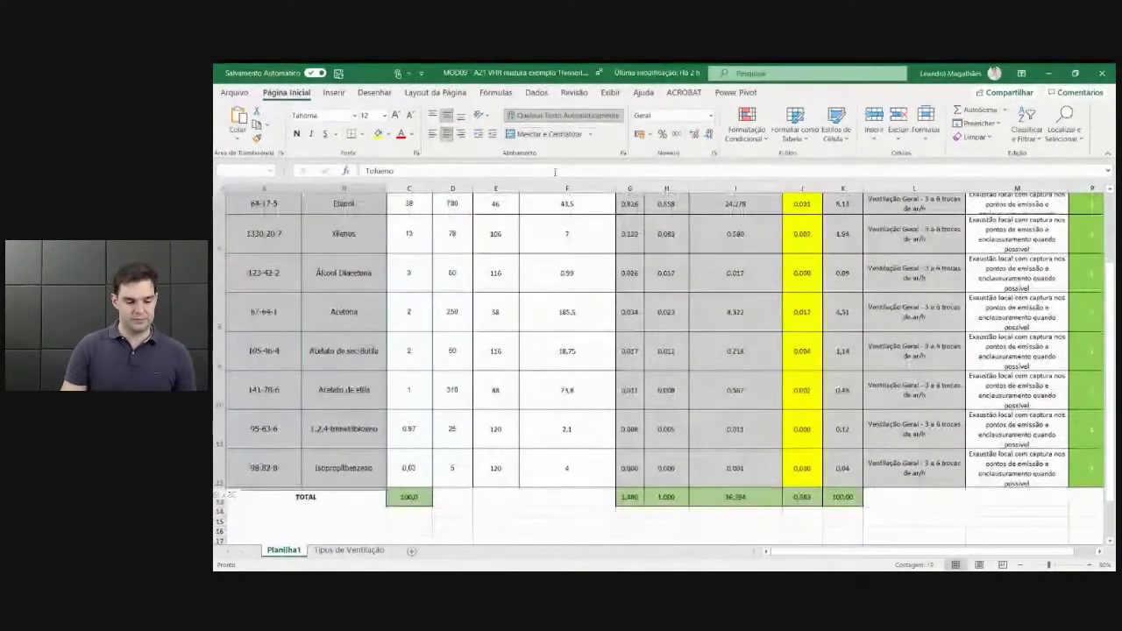
# Highlight the % em massa column from its header down to the total row.
pyautogui.press('Right')
pyautogui.press('Up')
pyautogui.hotkey('shift', 'Down')
pyautogui.hotkey('shift', 'Down')
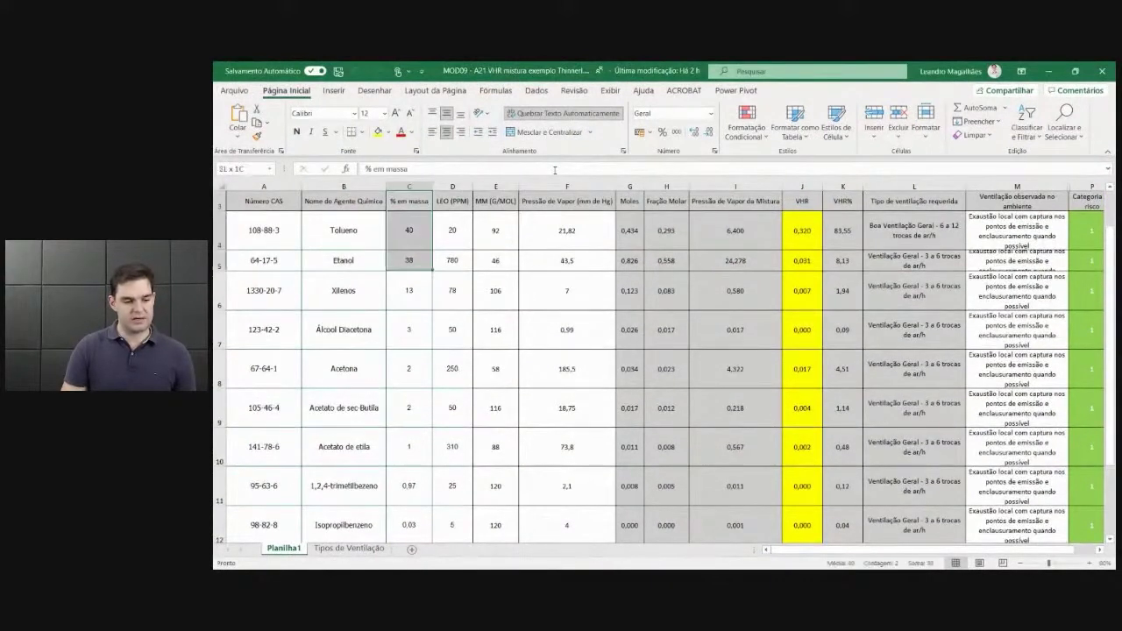
pyautogui.hotkey('shift', 'Down')
pyautogui.hotkey('shift', 'Down')
pyautogui.hotkey('shift', 'Down')
pyautogui.hotkey('shift', 'Down')
pyautogui.hotkey('shift', 'Down')
pyautogui.hotkey('shift', 'Down')
pyautogui.hotkey('shift', 'Down')
pyautogui.hotkey('shift', 'Down')
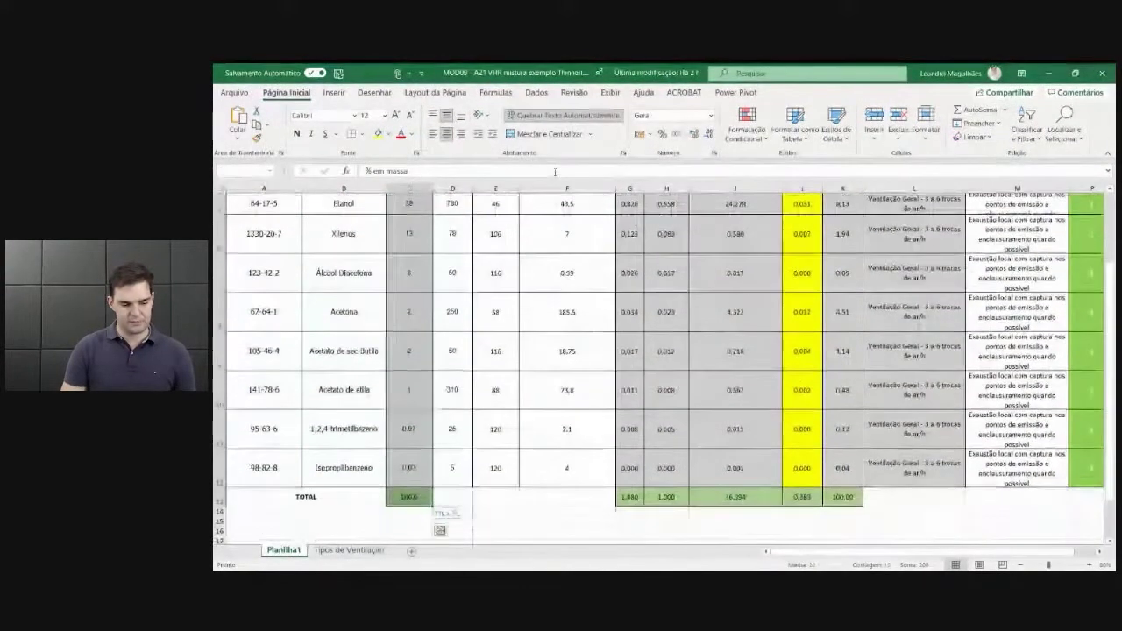
# Examine the LEO (PPM) exposure limits of the agents, starting with Tolueno.
pyautogui.press('Right')
pyautogui.press('Down')
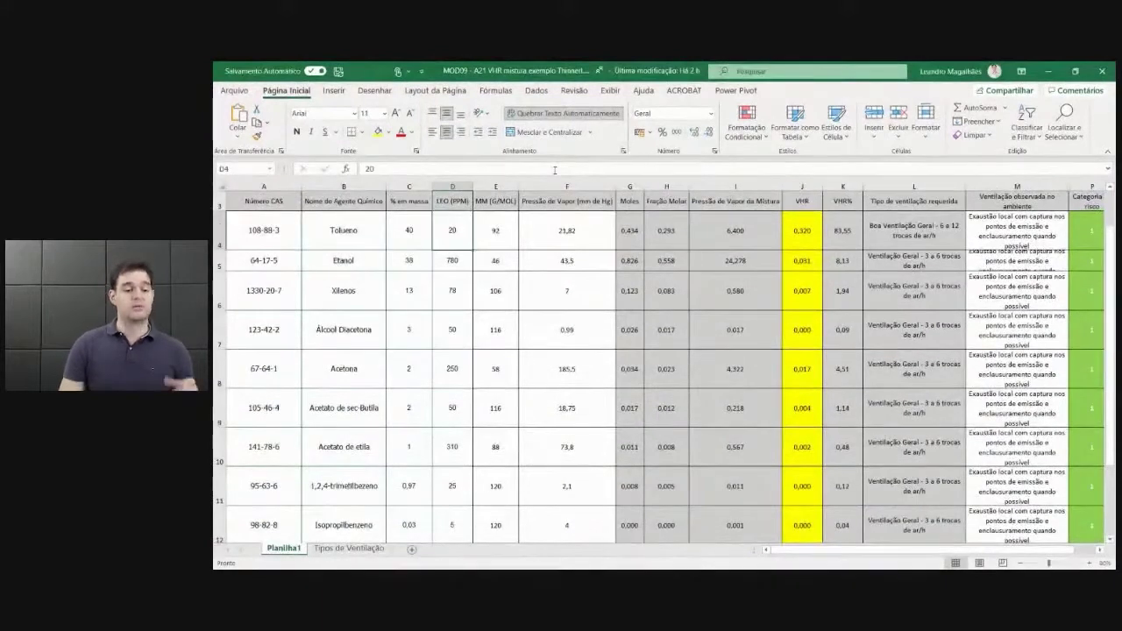
pyautogui.press('Down')
pyautogui.press('Down')
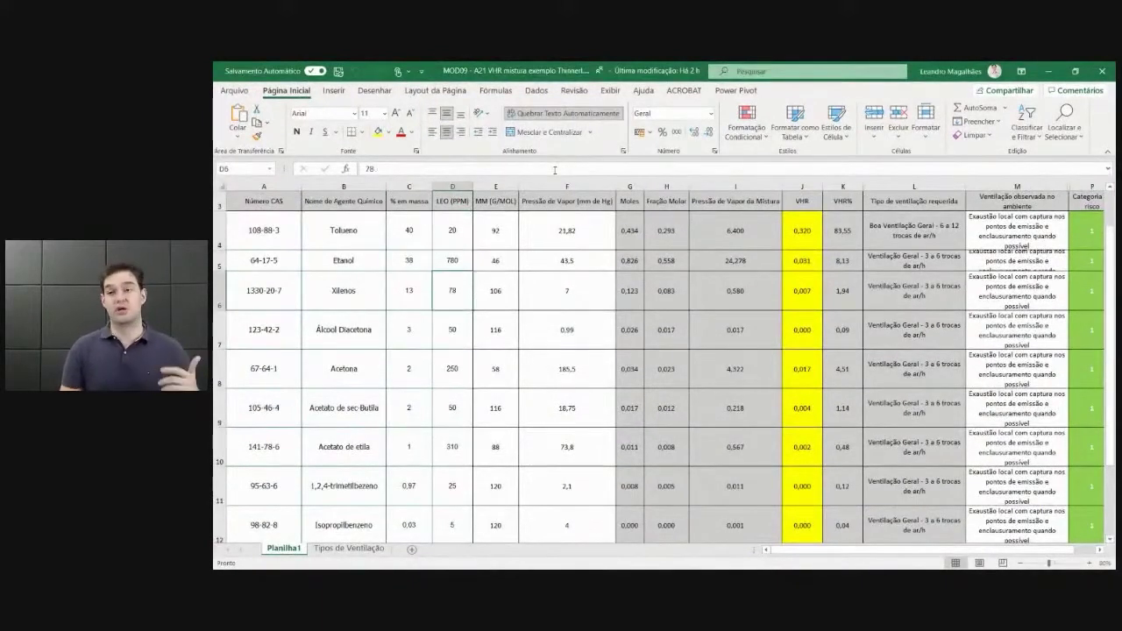
pyautogui.press('Down')
pyautogui.press('Down')
pyautogui.press('Down')
pyautogui.press('Down')
pyautogui.press('Up')
pyautogui.press('Up')
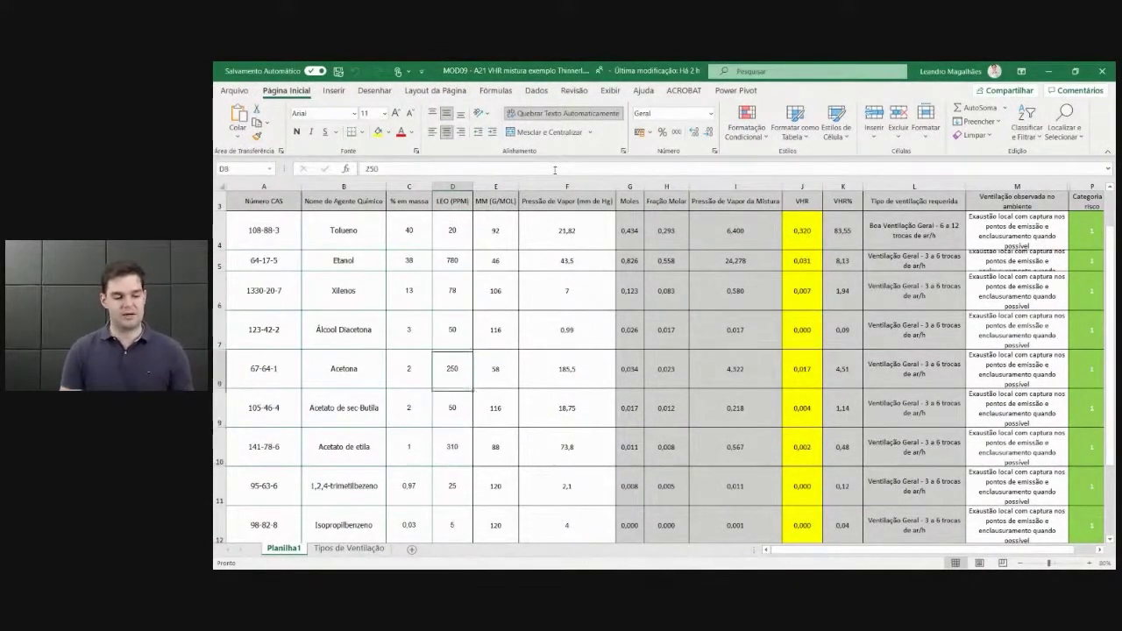
# Examine the molar mass and Pressão de Vapor columns, ending on Tolueno's vapor pressure.
pyautogui.press('Right')
pyautogui.press('Up')
pyautogui.press('Up')
pyautogui.press('Right')
pyautogui.press('Up')
pyautogui.press('Up')
pyautogui.press('Down')
pyautogui.press('Up')
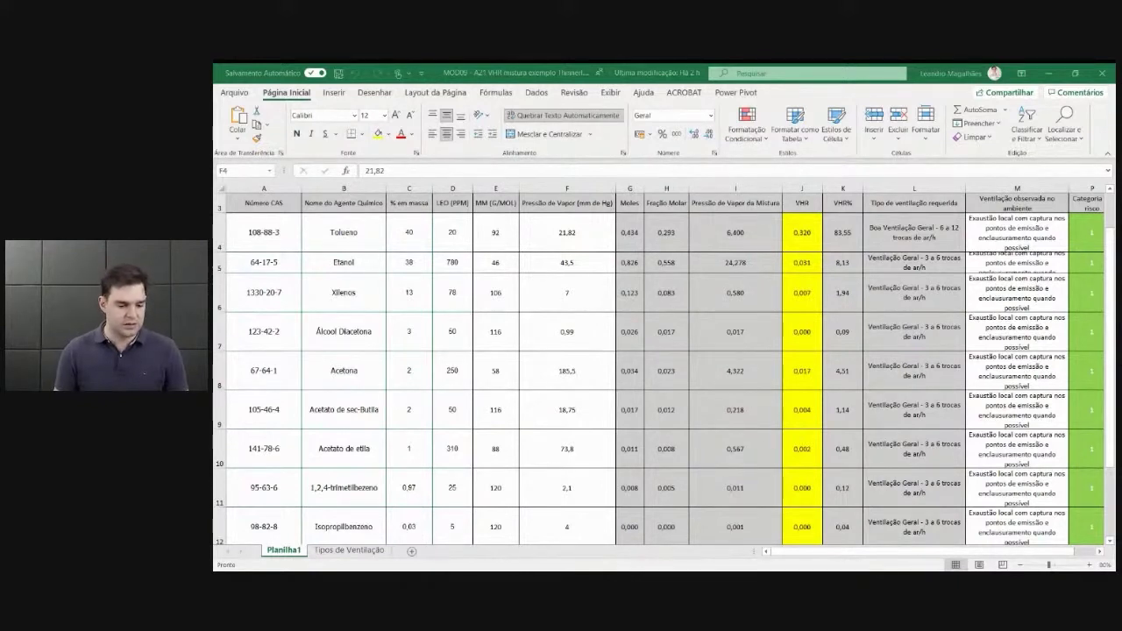
# Inspect Tolueno's mass percentage and the formula behind its required ventilation type.
pyautogui.hotkey('alt', 'Tab')
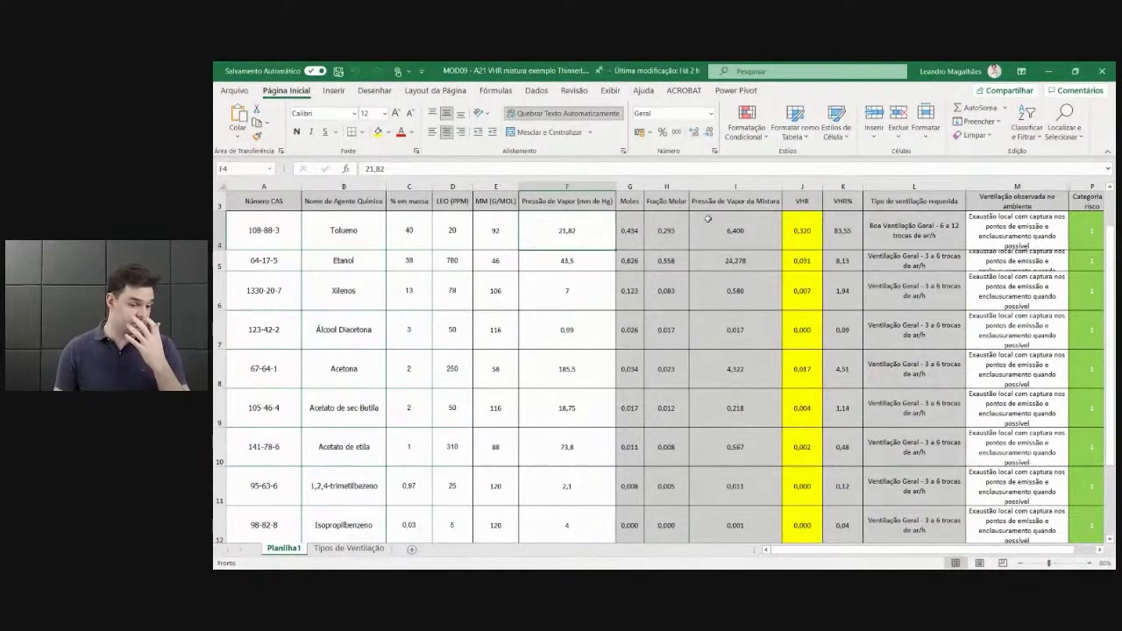
pyautogui.click(872, 243)
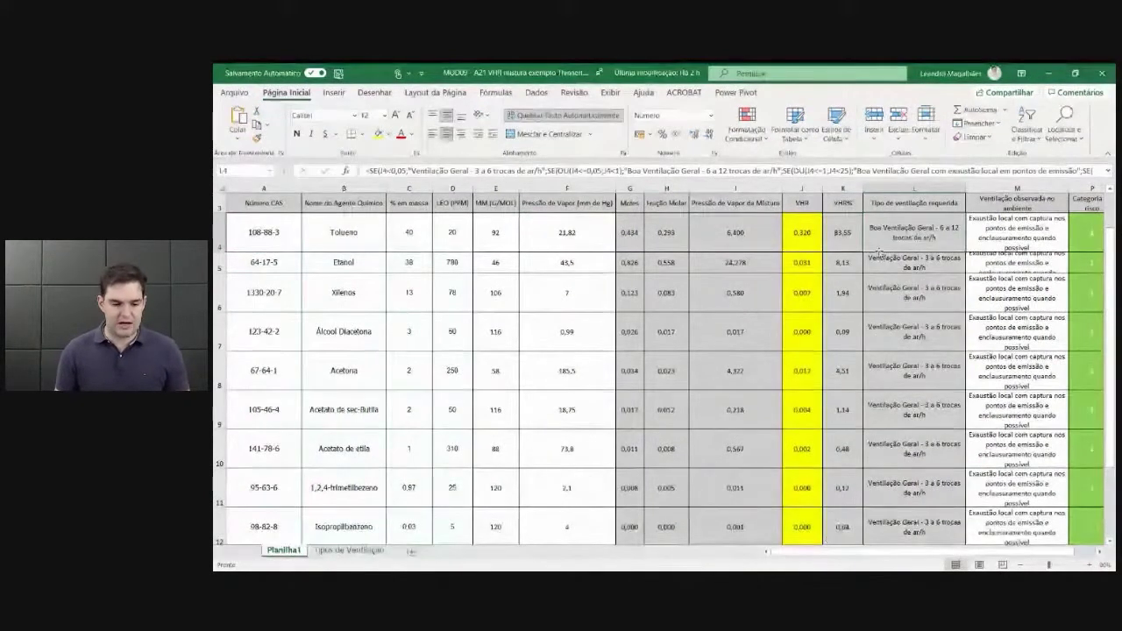
pyautogui.scroll(1, 438, 263)
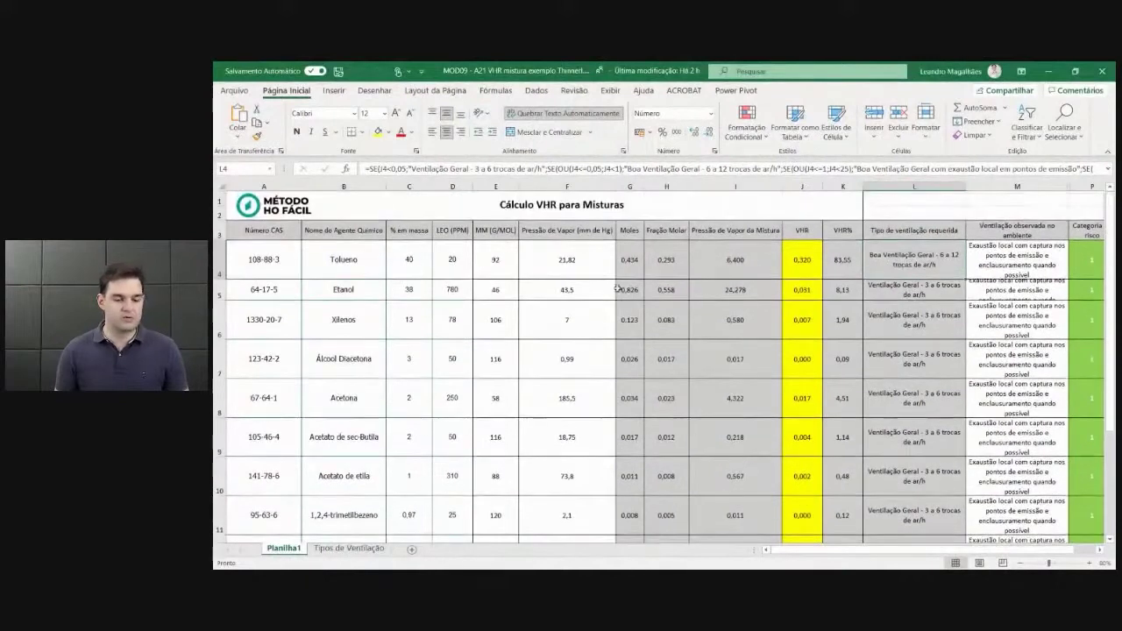
pyautogui.click(403, 265)
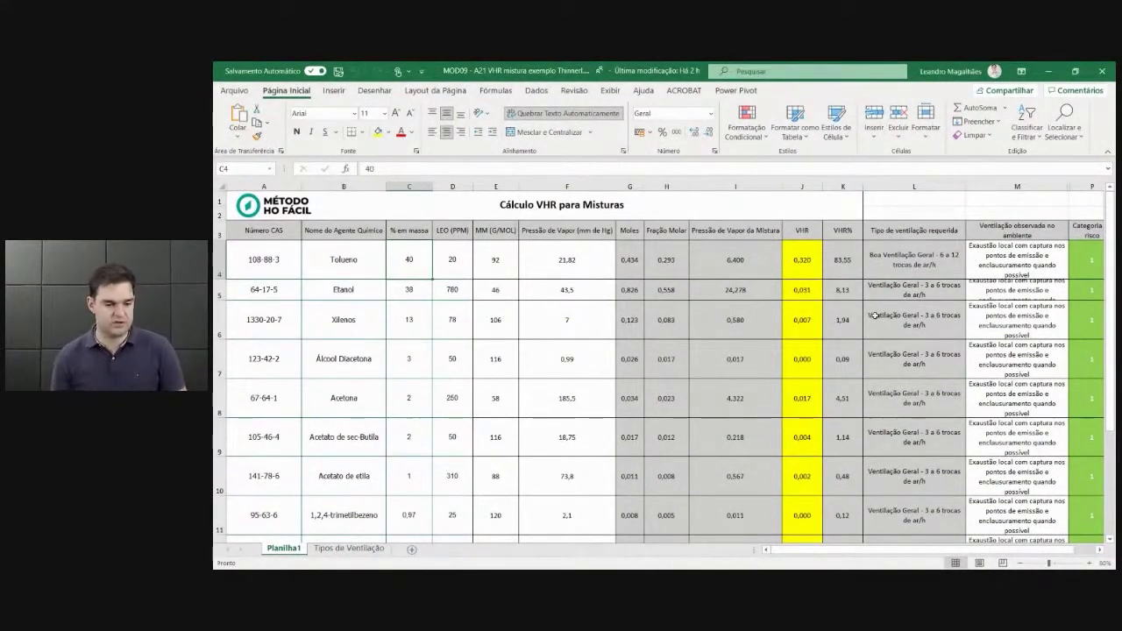
pyautogui.click(912, 256)
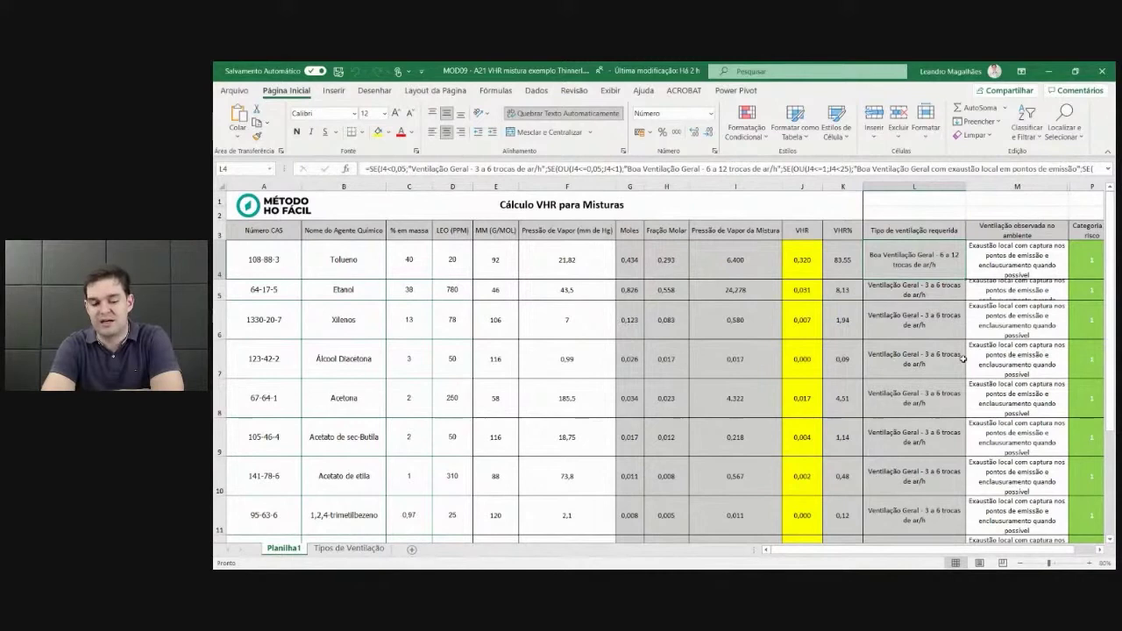
# Review the Tipo de ventilação requerida column for every agent down to Isopropilbenzeno and back up to Tolueno.
pyautogui.press('Down')
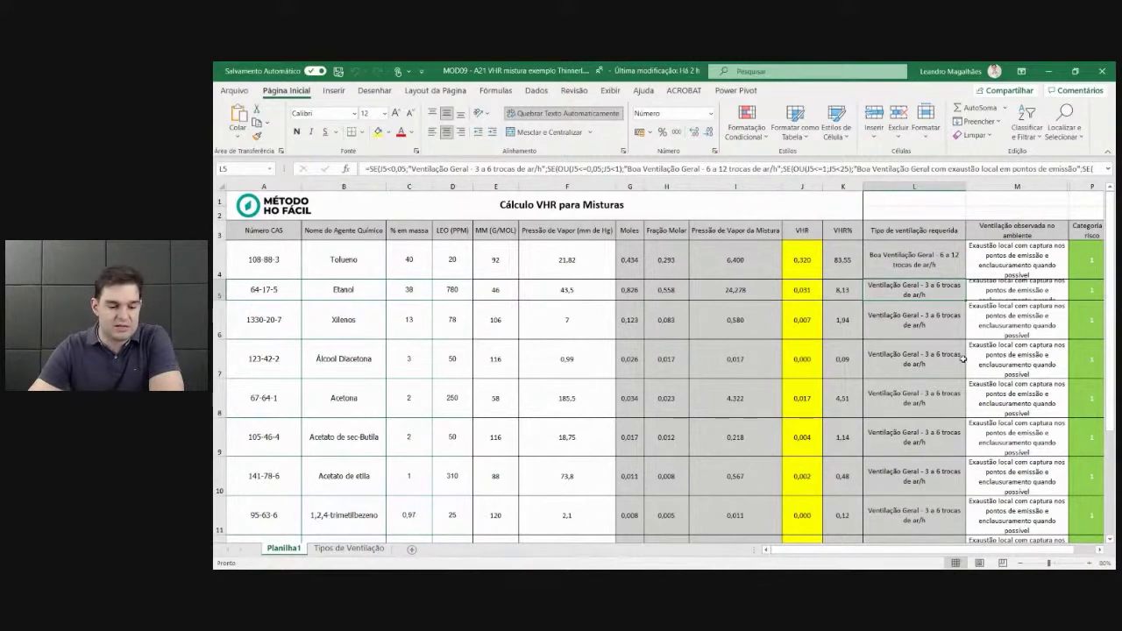
pyautogui.press('Down')
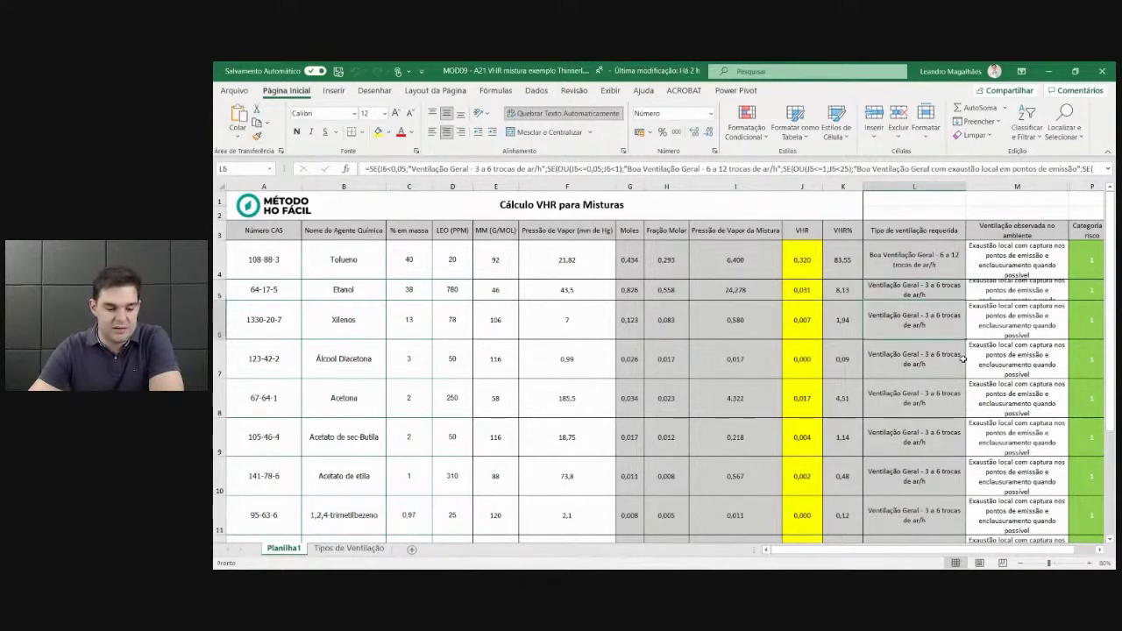
pyautogui.press('Down')
pyautogui.press('Down')
pyautogui.press('Down')
pyautogui.press('Down')
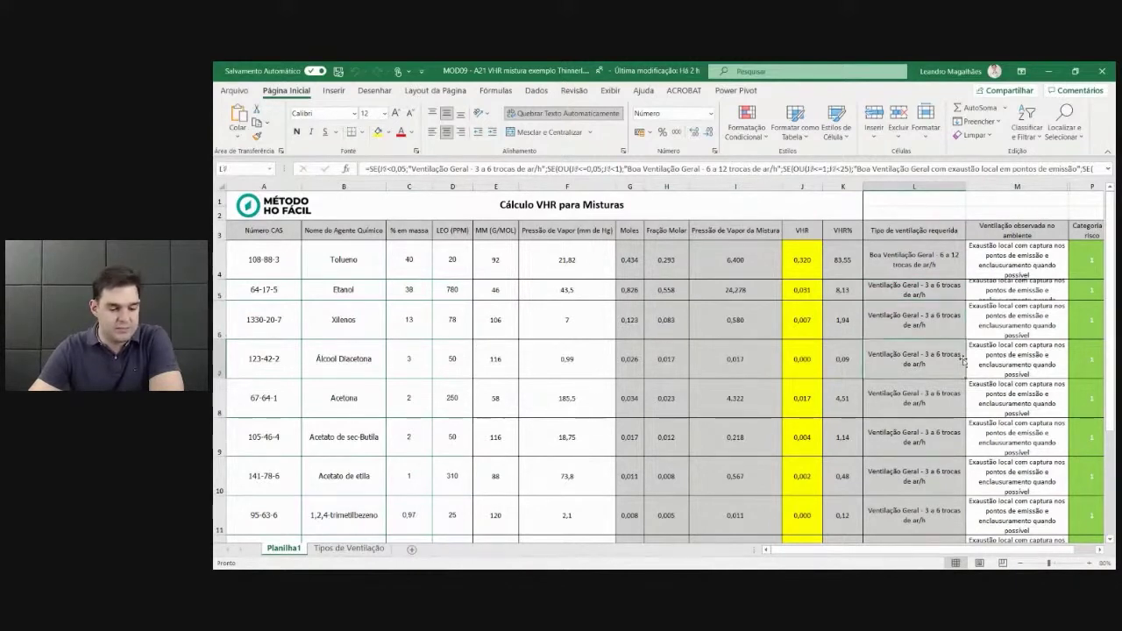
pyautogui.press('Down')
pyautogui.scroll(-2, 962, 358)
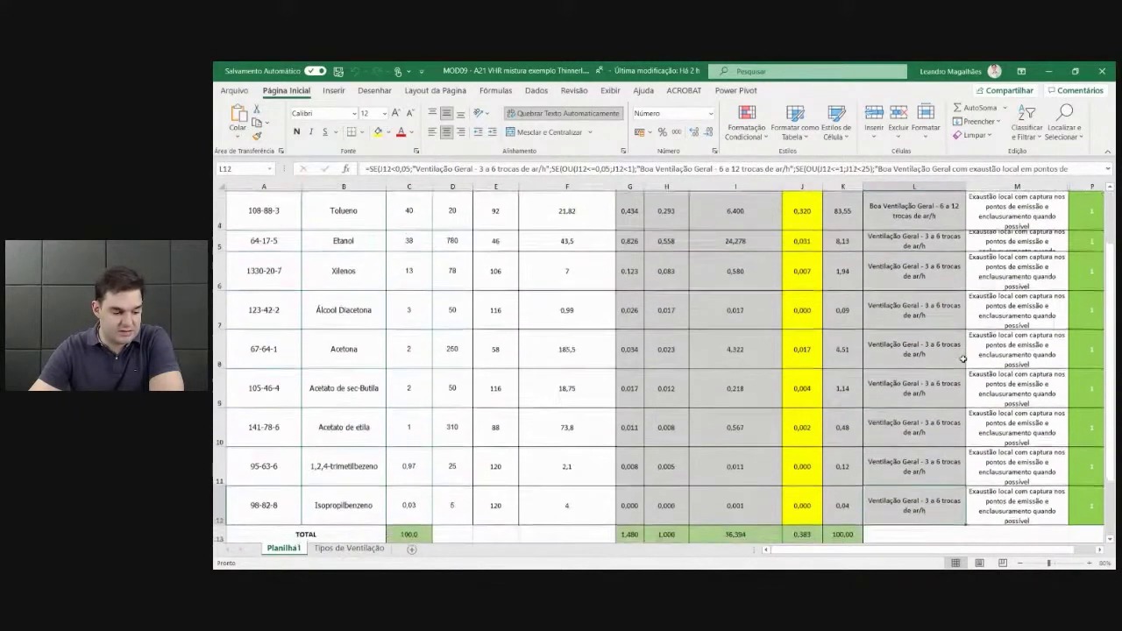
pyautogui.press('Up')
pyautogui.press('Up')
pyautogui.press('Up')
pyautogui.press('Up')
pyautogui.press('Up')
pyautogui.press('Up')
pyautogui.press('Up')
pyautogui.press('Up')
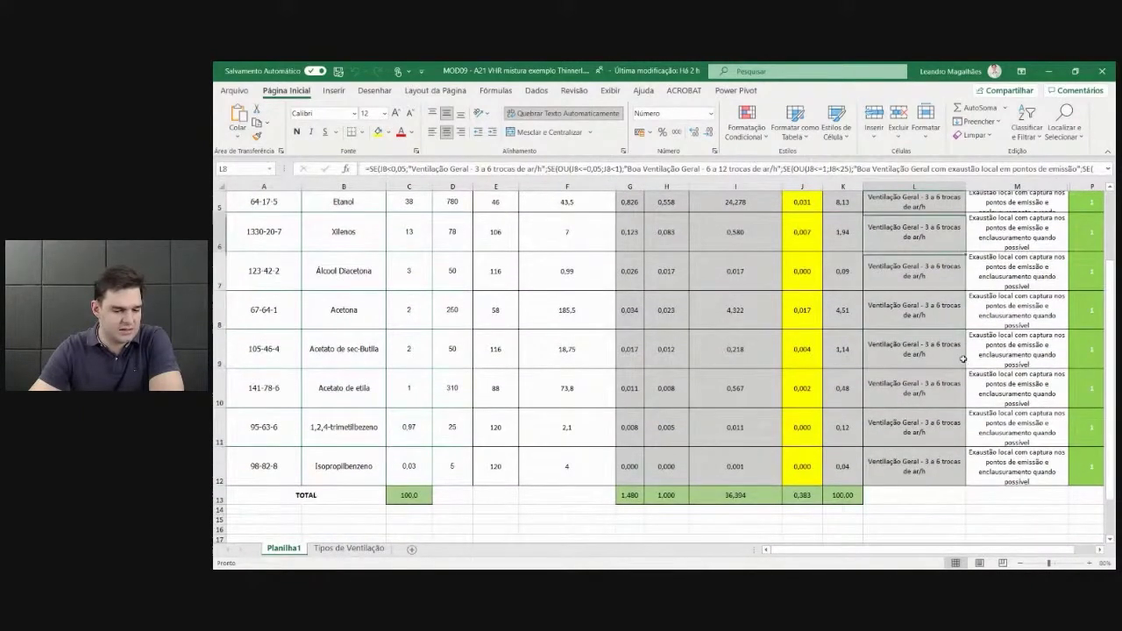
pyautogui.press('Down')
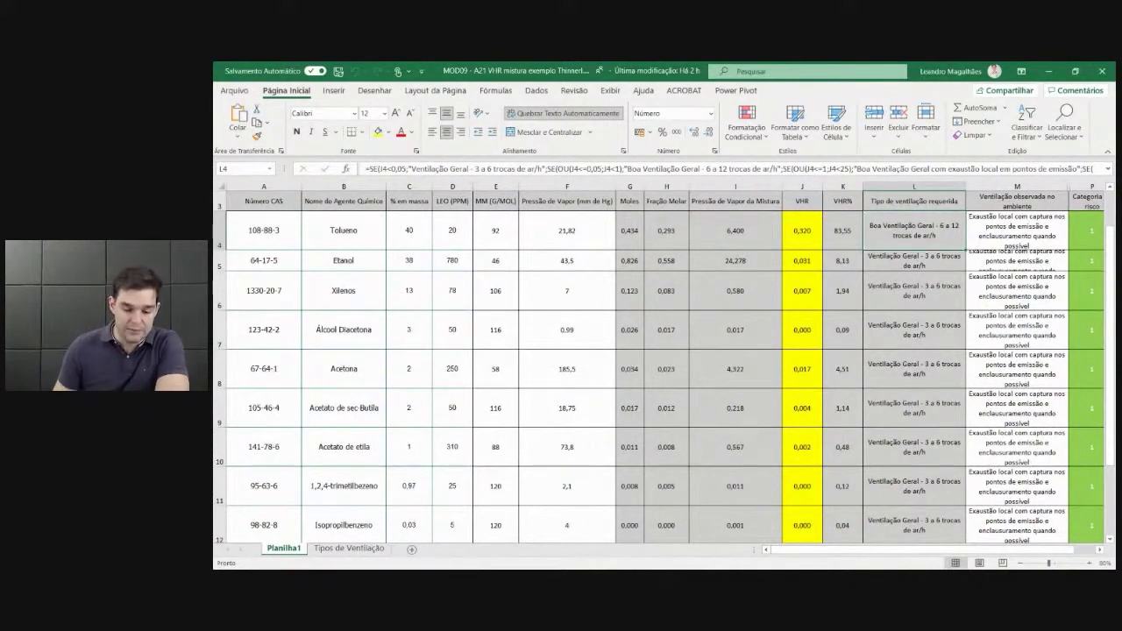
# Bring the observed ventilation and risk category columns into view and auto-fit the height of the Etanol row.
pyautogui.press('Right')
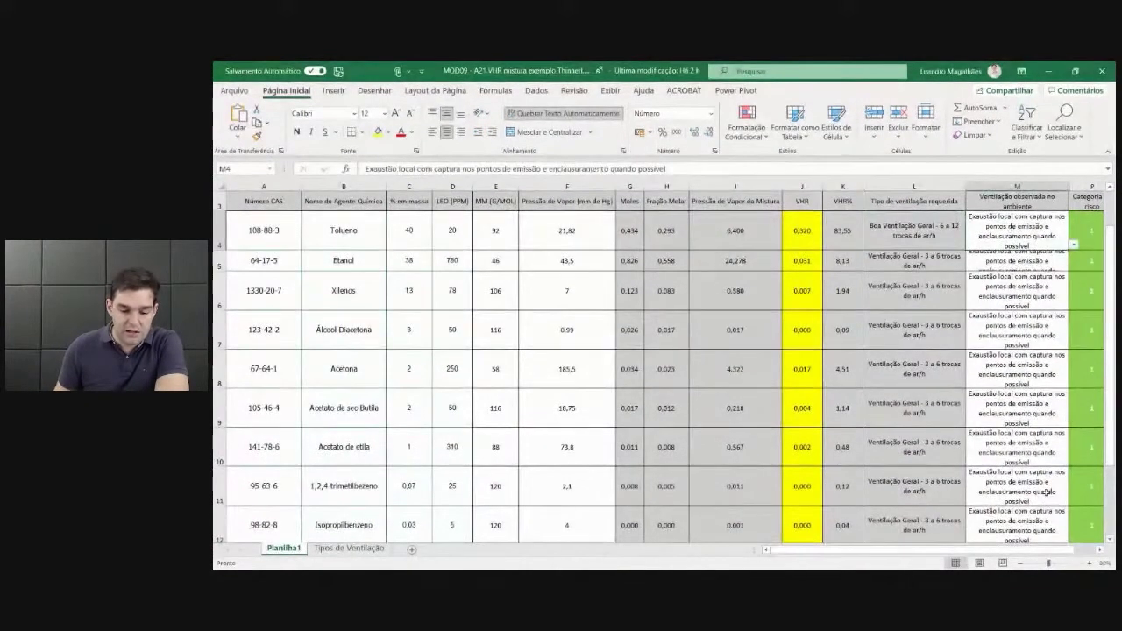
pyautogui.hscroll(1, 1020, 554)
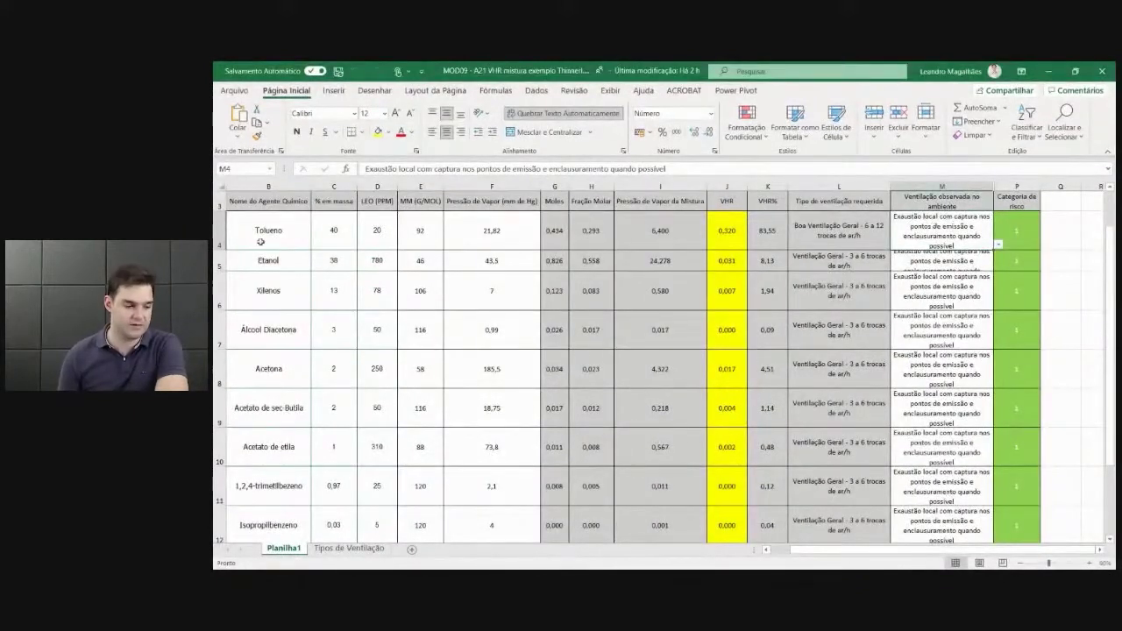
pyautogui.doubleClick(219, 271)
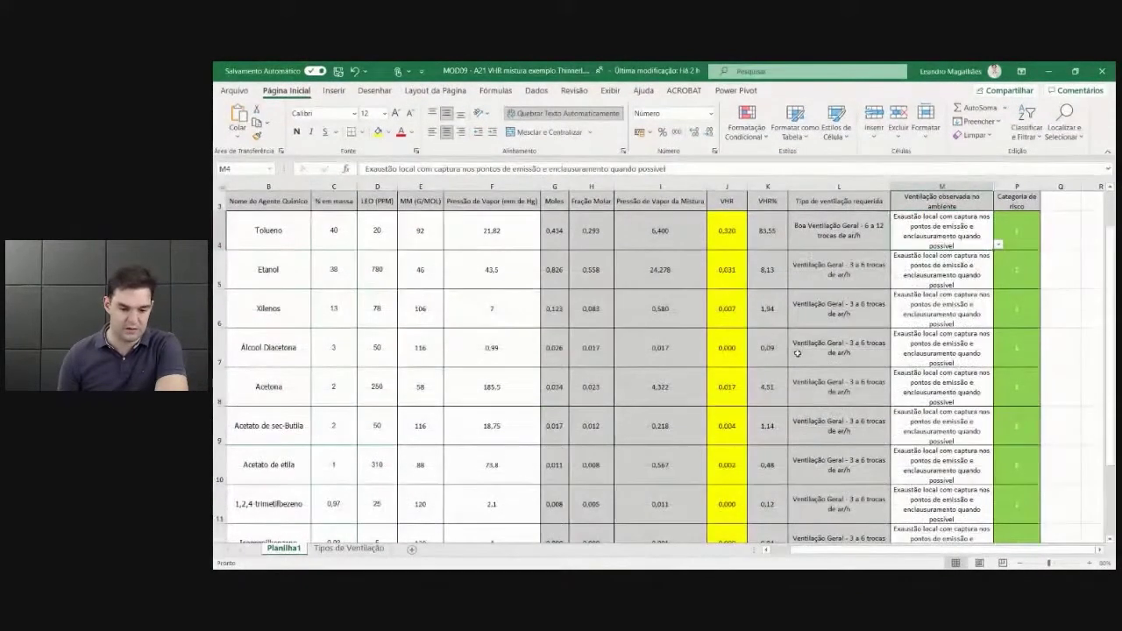
# Set Tolueno's observed ventilation to "Ventilação Geral - 3 a 6 trocas de ar/h" and compare it with the required type.
pyautogui.click(998, 244)
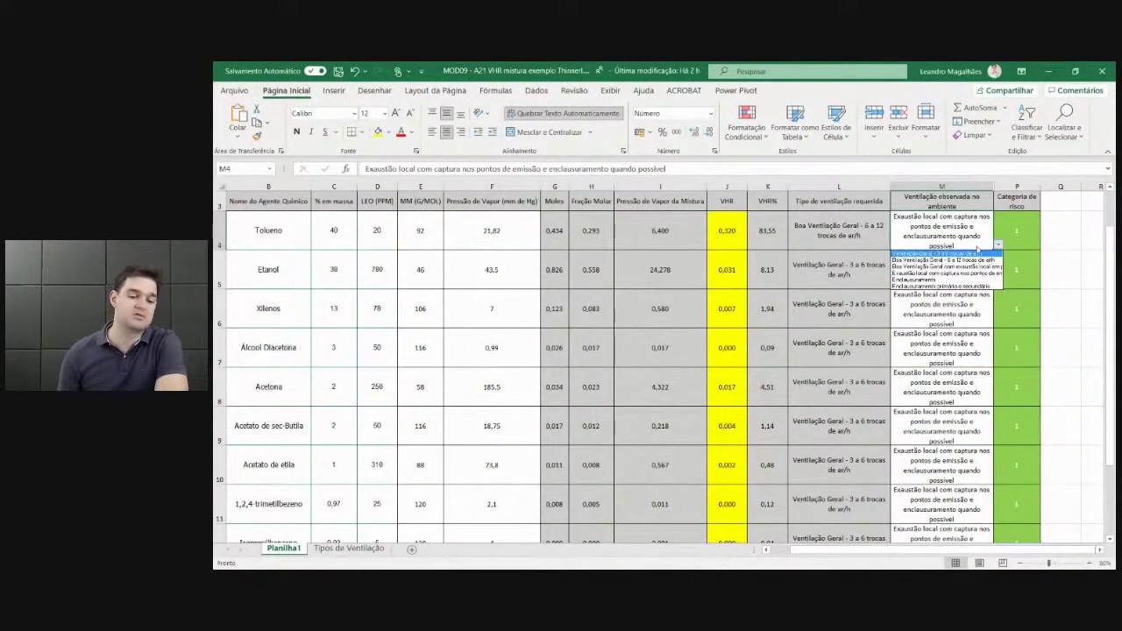
pyautogui.click(968, 254)
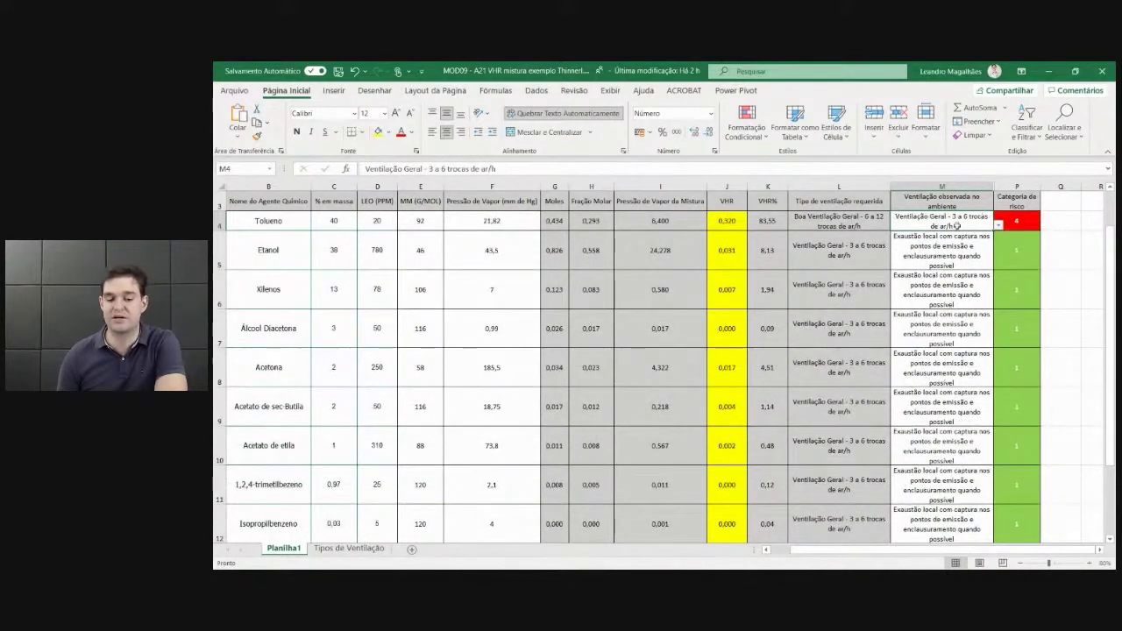
pyautogui.click(883, 226)
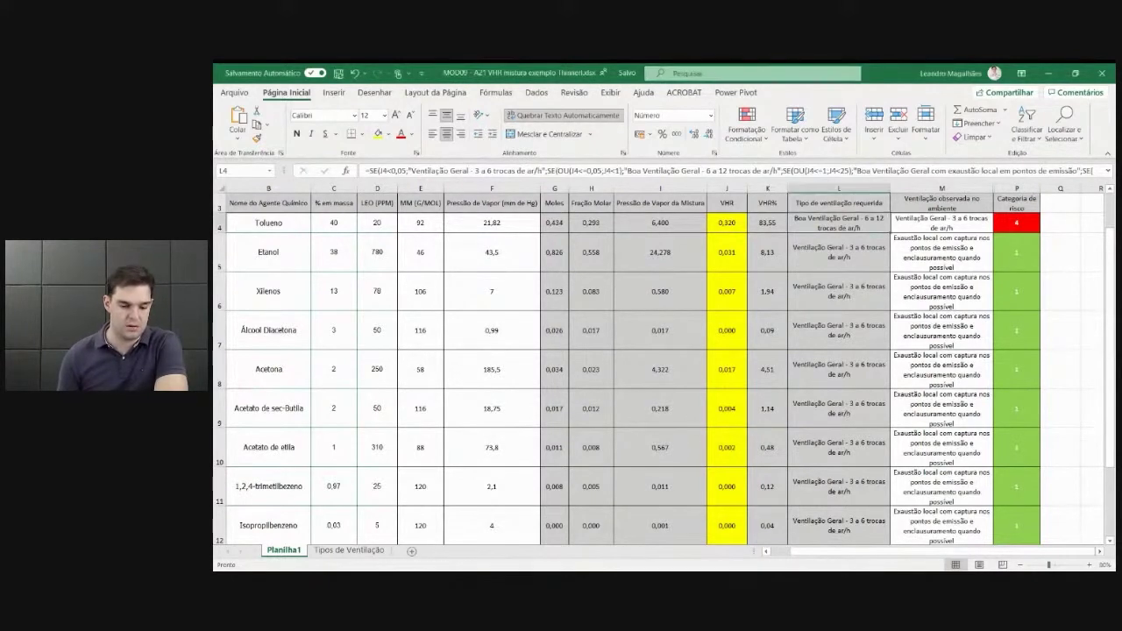
# Set Tolueno's observed ventilation to "Boa Ventilação Geral - 6 a 12 trocas de ar/h".
pyautogui.click(959, 223)
pyautogui.click(998, 228)
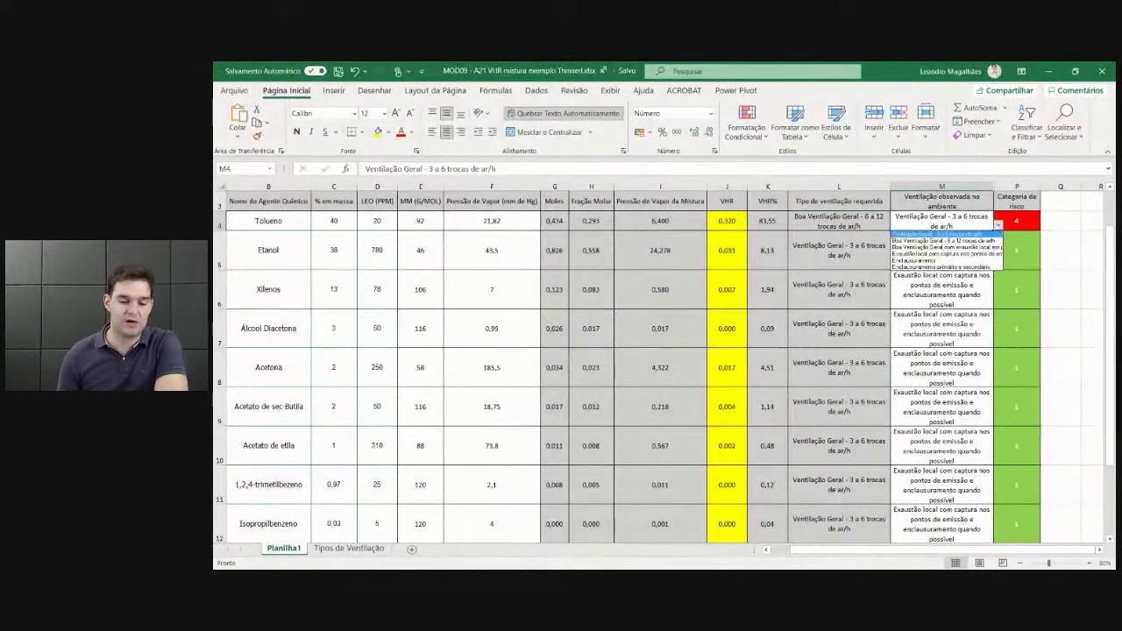
pyautogui.click(946, 247)
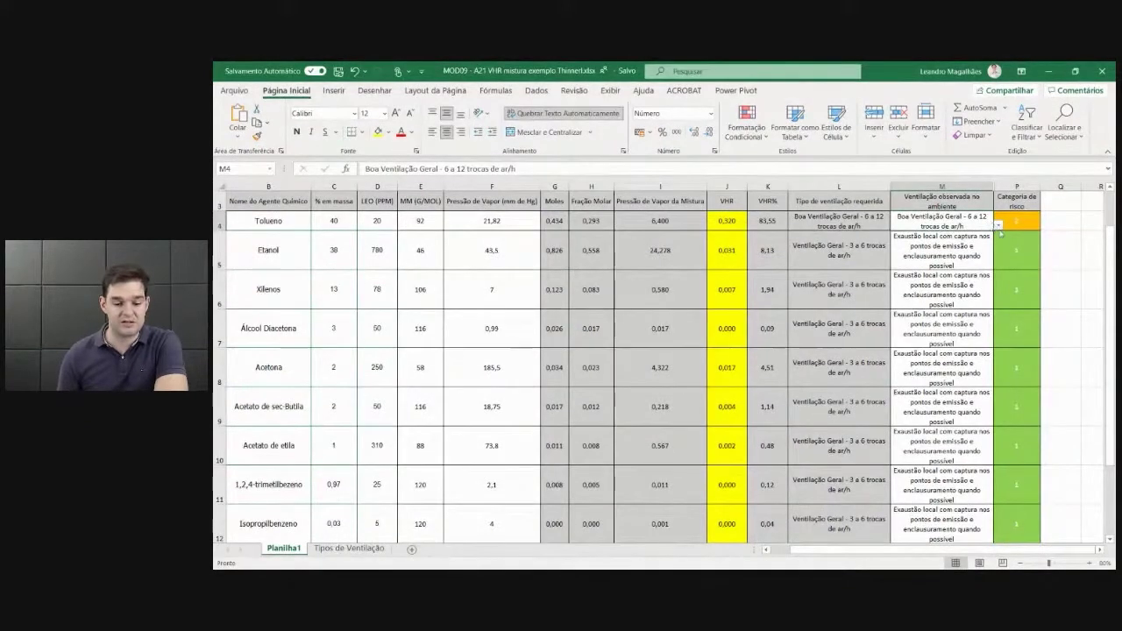
# Set Tolueno's observed ventilation to "Boa Ventilação Geral com exaustão local em pontos de emissão".
pyautogui.click(998, 226)
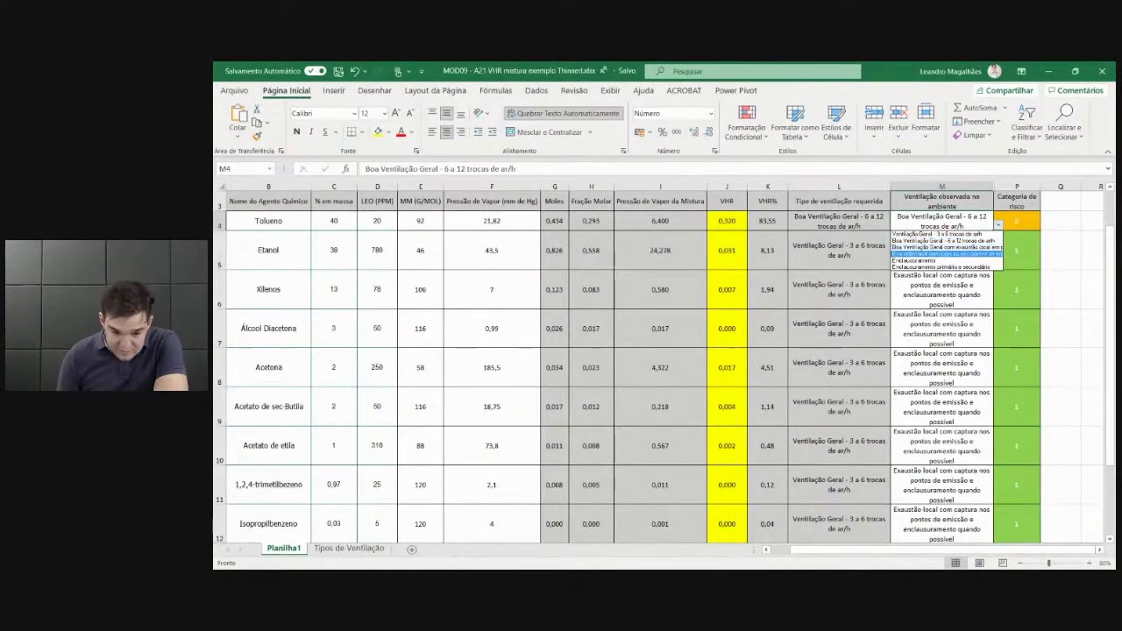
pyautogui.click(955, 247)
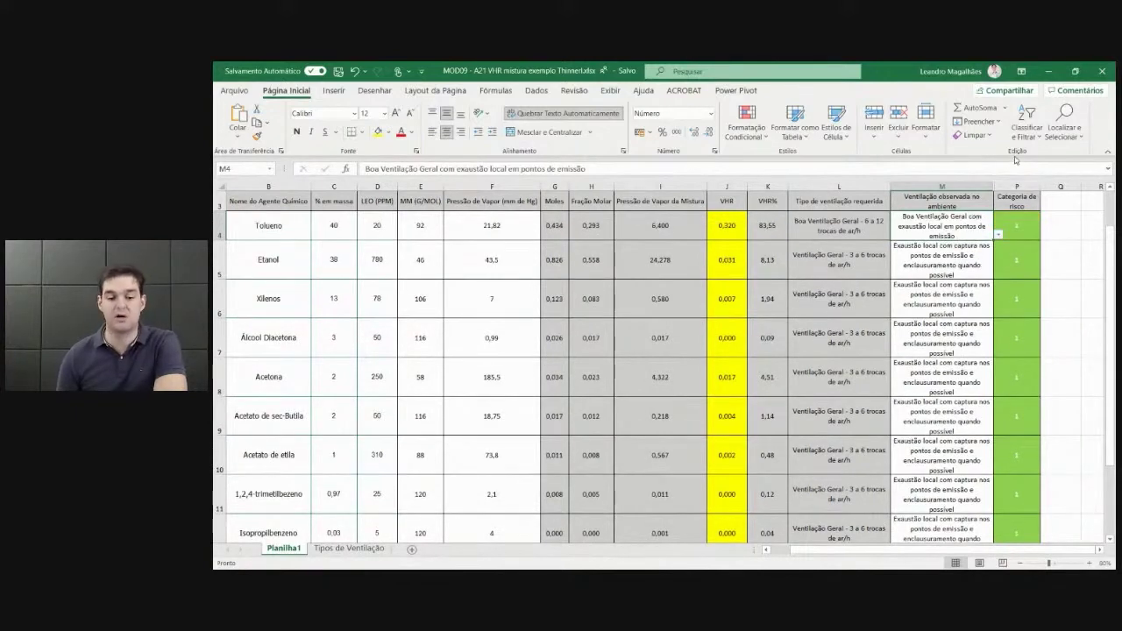
pyautogui.click(1048, 71)
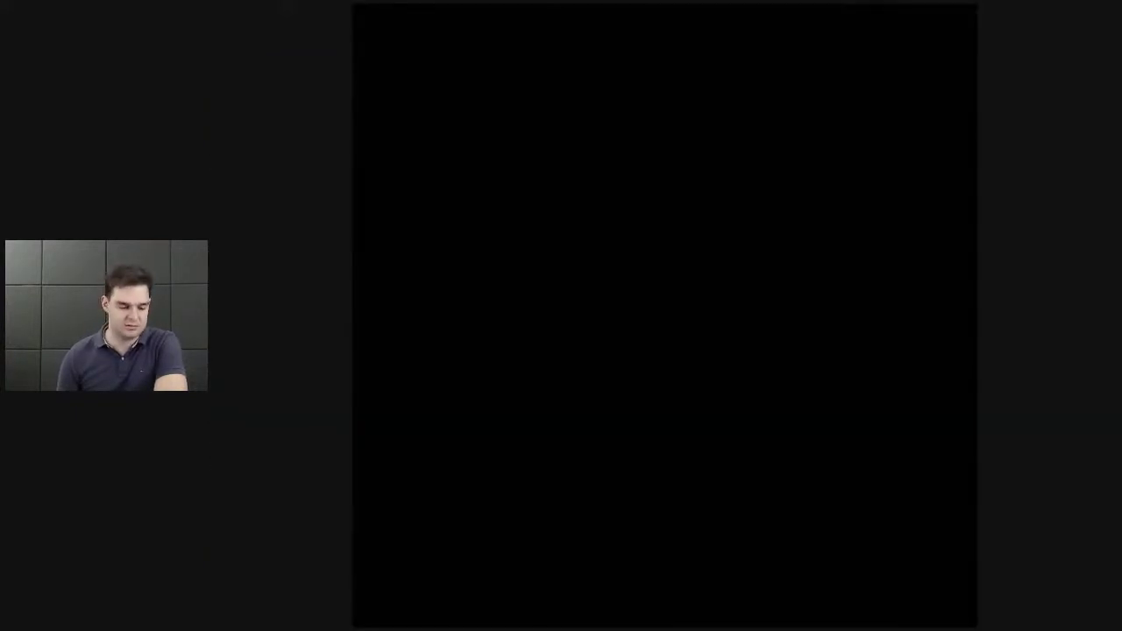
pyautogui.hotkey('alt', 'Tab')
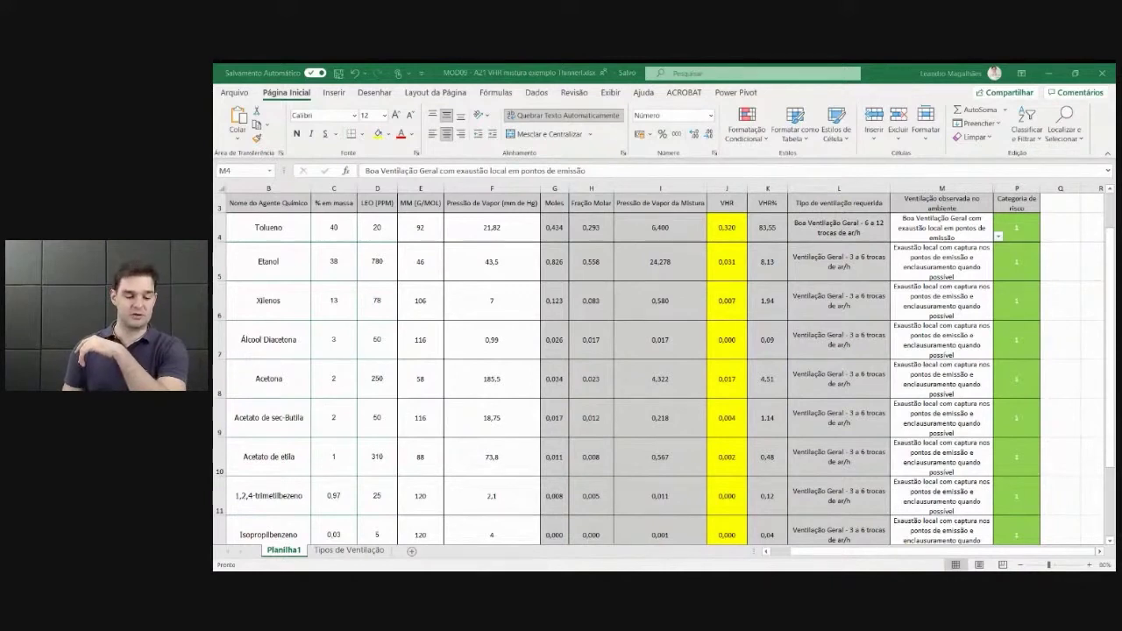
# Go back to the start of the mixture table to review the CAS number and chemical agent name columns.
pyautogui.press('Down')
pyautogui.press('Left')
pyautogui.press('Left')
pyautogui.press('Left')
pyautogui.press('Left')
pyautogui.press('Left')
pyautogui.press('Left')
pyautogui.press('Left')
pyautogui.press('Left')
pyautogui.press('Left')
pyautogui.press('Left')
pyautogui.press('Left')
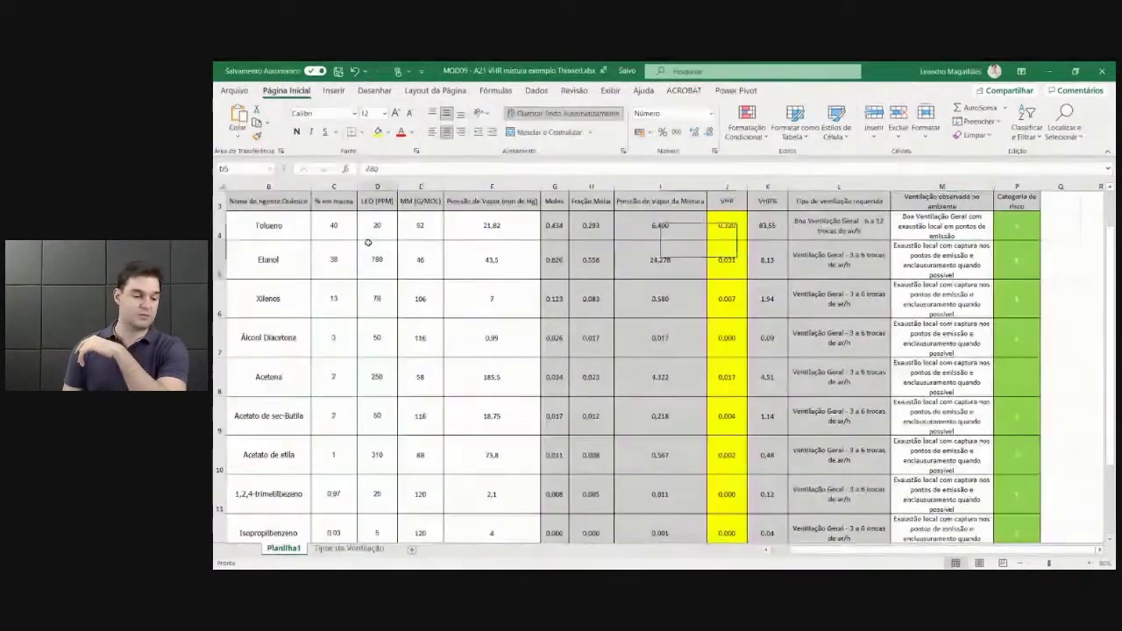
pyautogui.hscroll(-2, 363, 233)
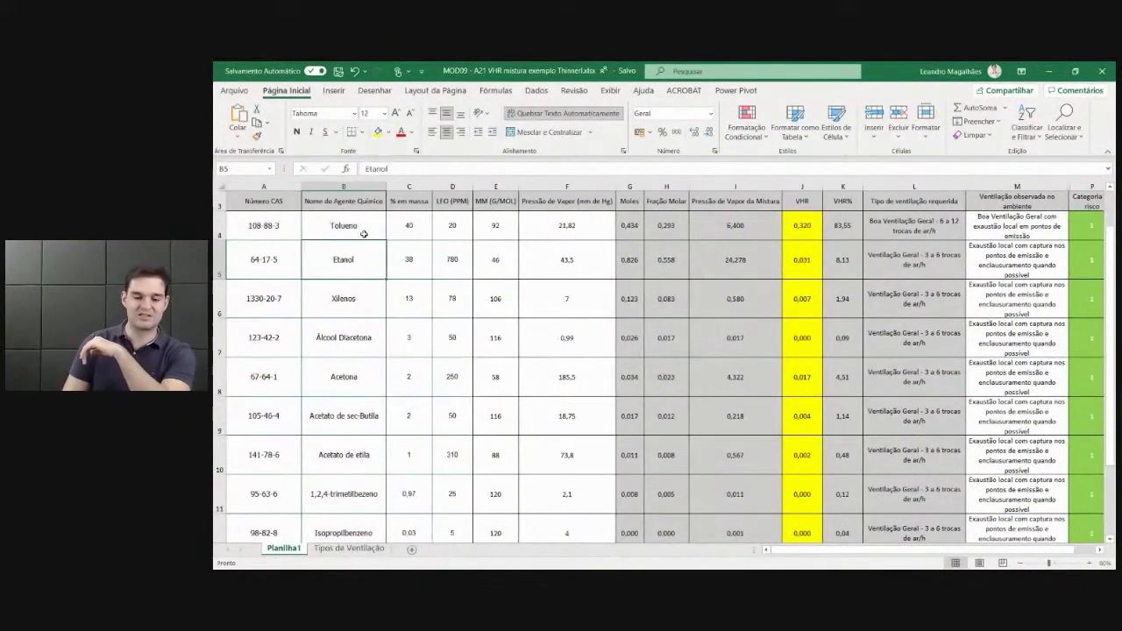
pyautogui.press('Up')
pyautogui.press('Left')
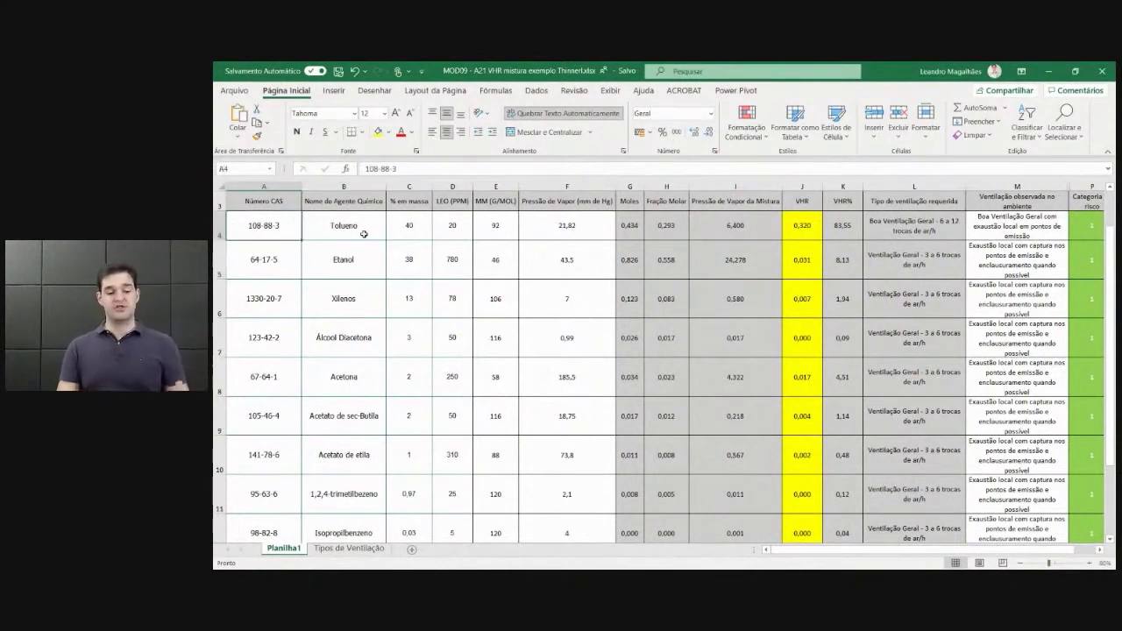
pyautogui.press('Right')
pyautogui.press('Down')
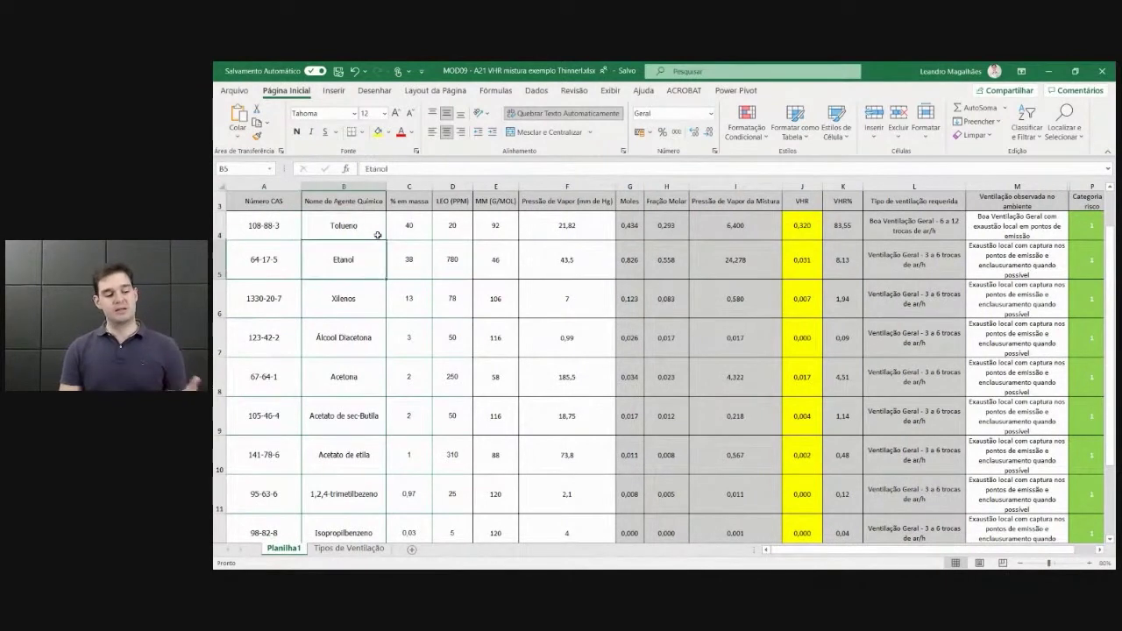
pyautogui.press('Down')
pyautogui.press('Up')
pyautogui.press('Up')
pyautogui.press('Up')
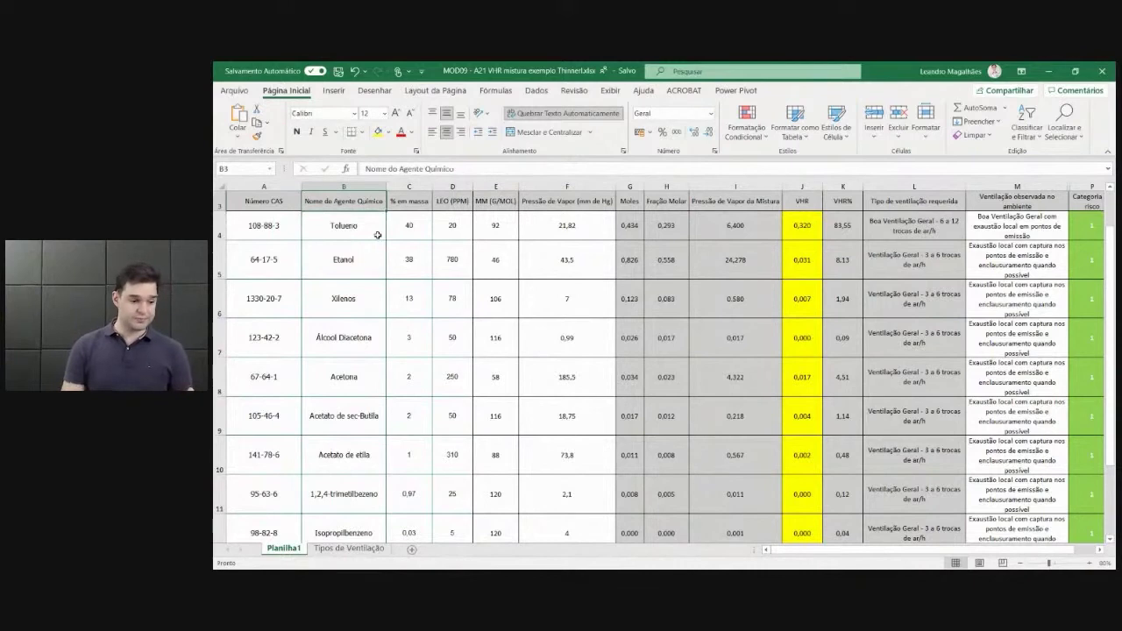
pyautogui.press('Left')
pyautogui.press('Down')
pyautogui.press('Right')
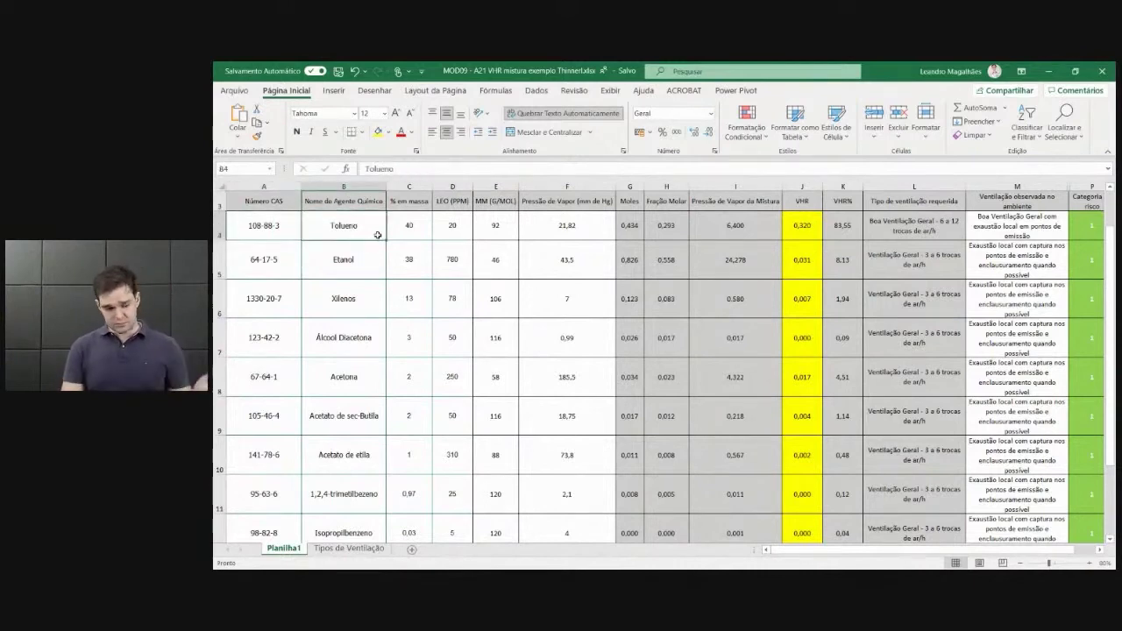
pyautogui.press('Left')
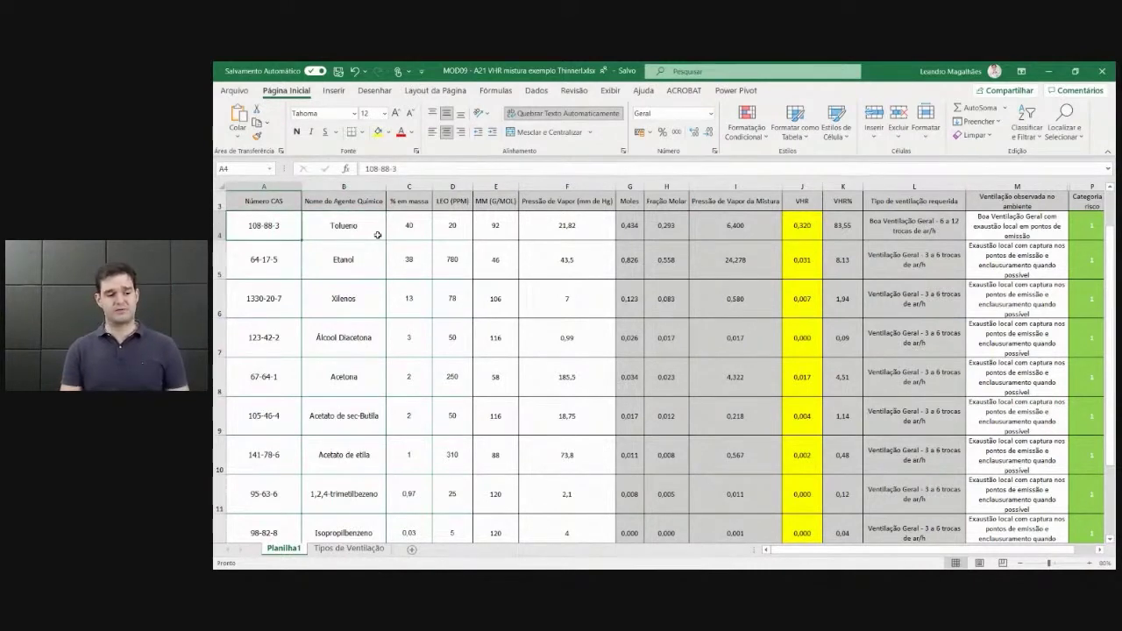
pyautogui.press('Down')
pyautogui.press('Up')
pyautogui.press('Right')
pyautogui.press('Down')
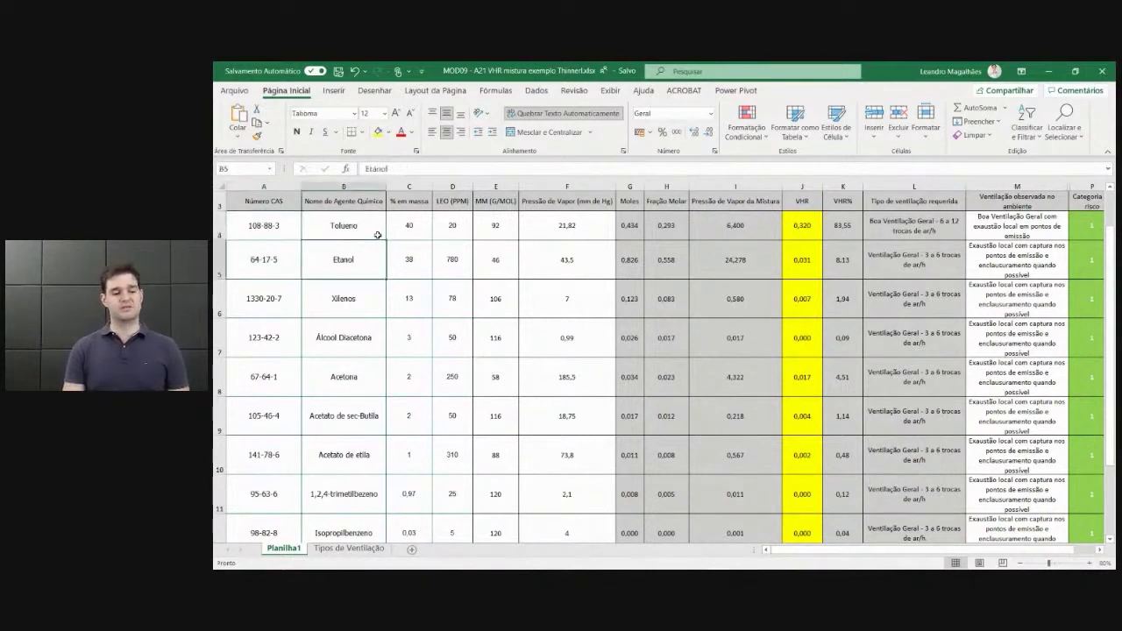
pyautogui.press('Up')
pyautogui.press('Right')
pyautogui.press('Right')
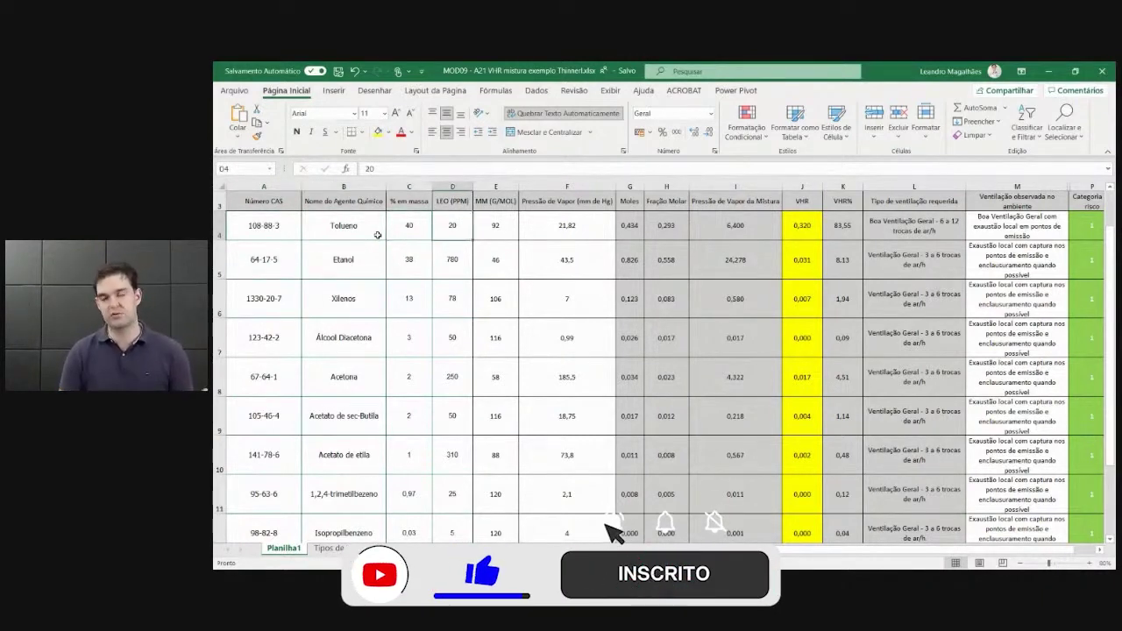